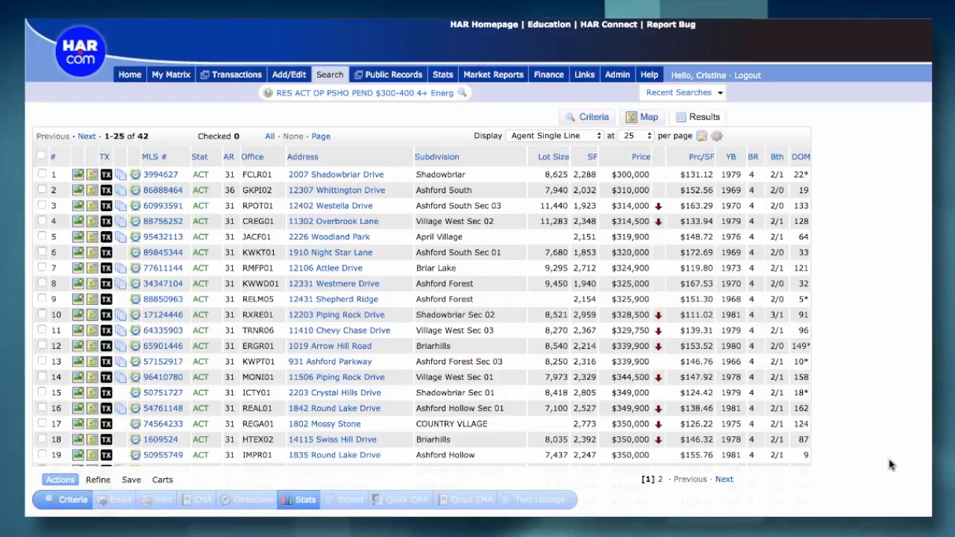
Check the first two listings in the search results individually and uncheck both of them
left_click(42, 175)
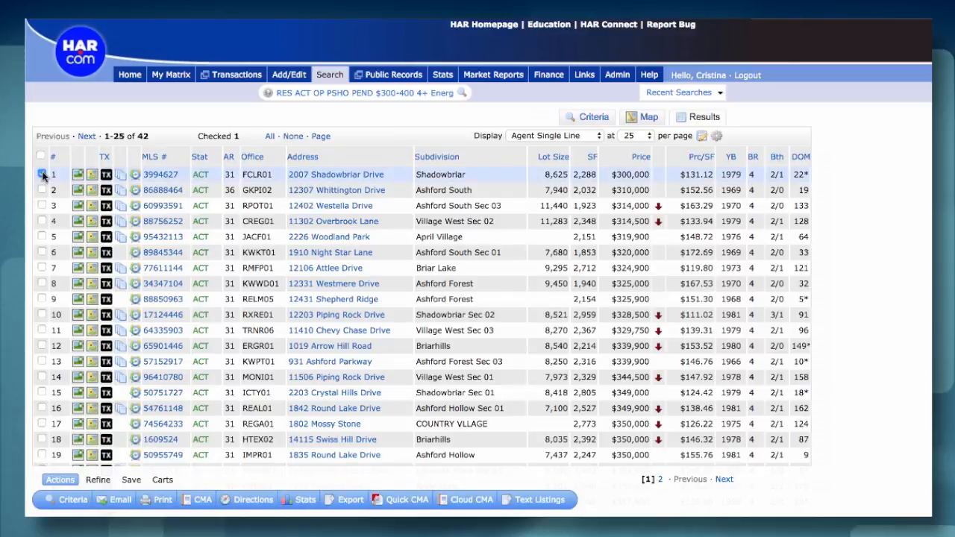
left_click(42, 189)
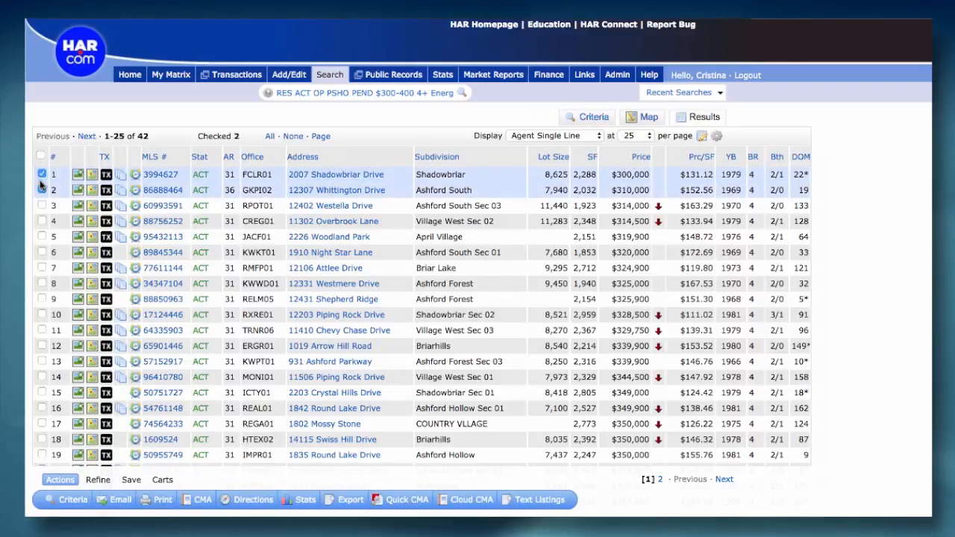
left_click(43, 174)
left_click(42, 190)
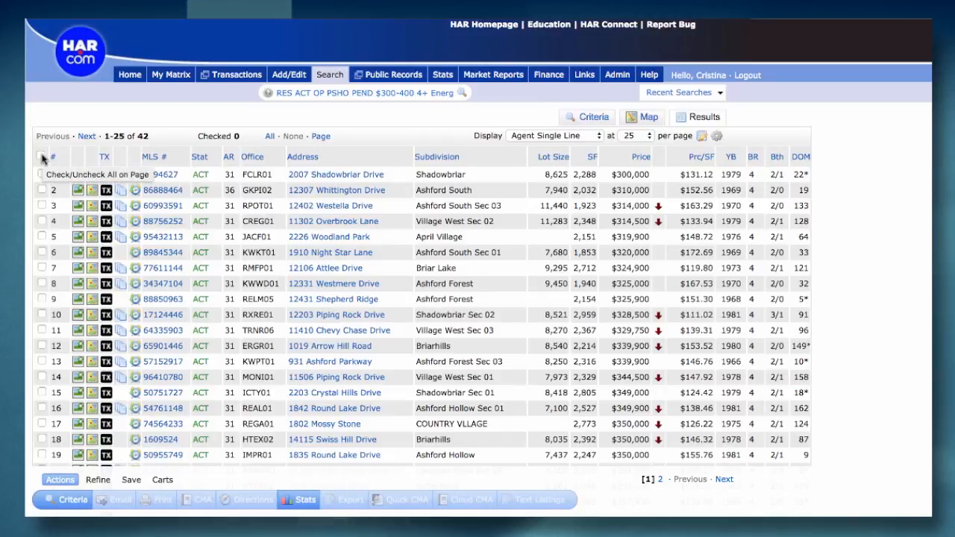
Try the bulk selection for the current page and for all results, clearing the checks each time
left_click(41, 156)
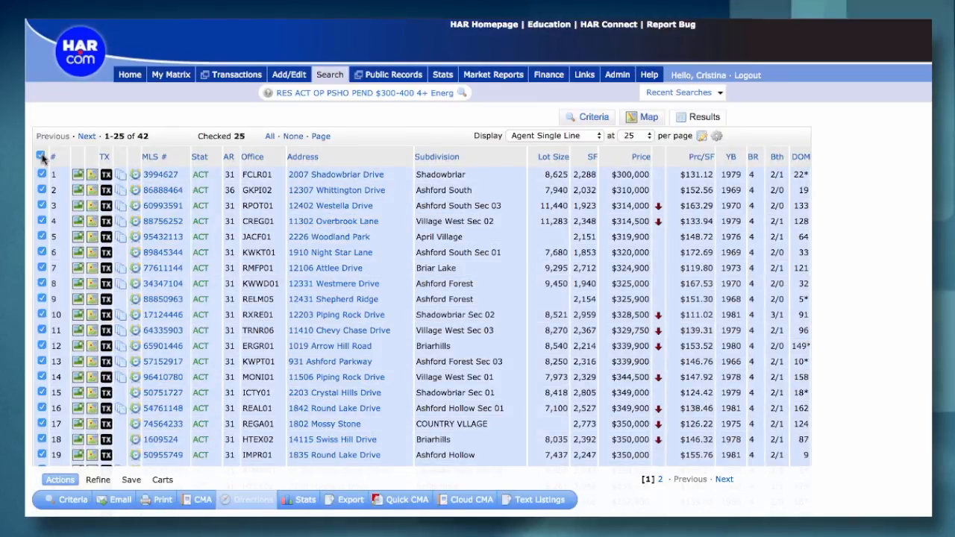
left_click(41, 156)
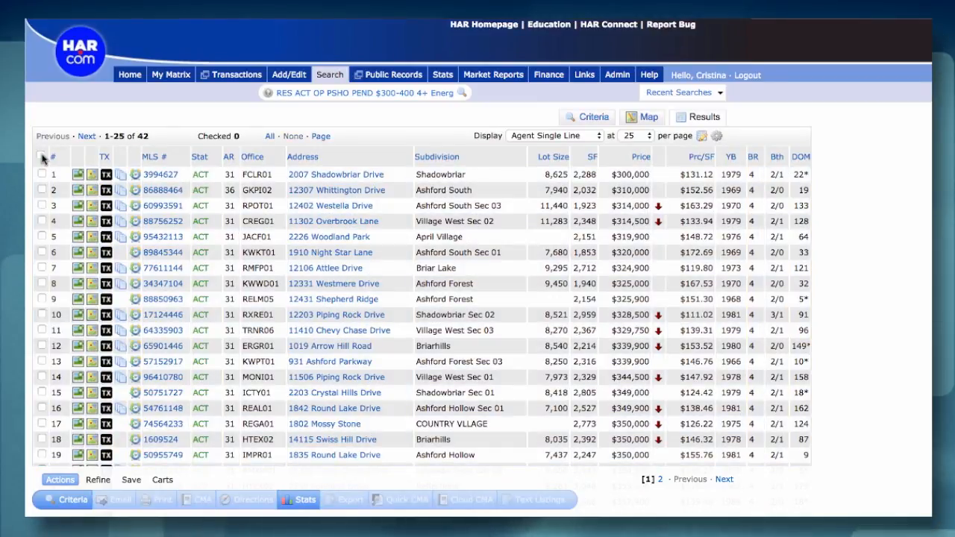
left_click(270, 137)
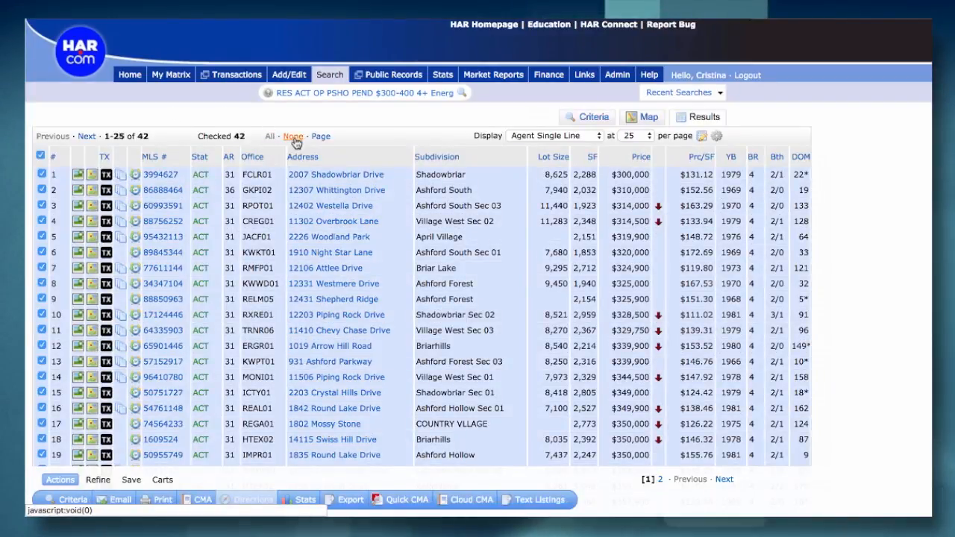
left_click(294, 136)
left_click(322, 138)
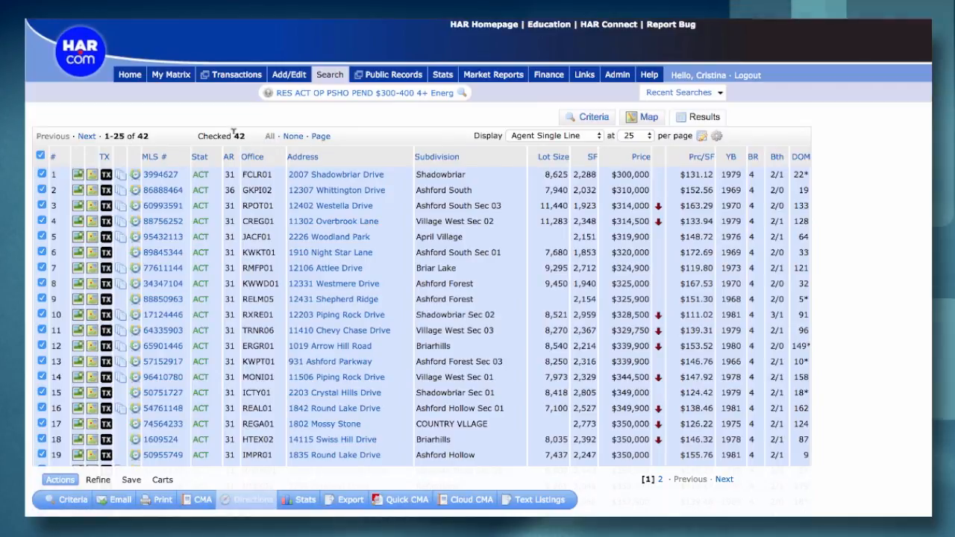
left_click(292, 136)
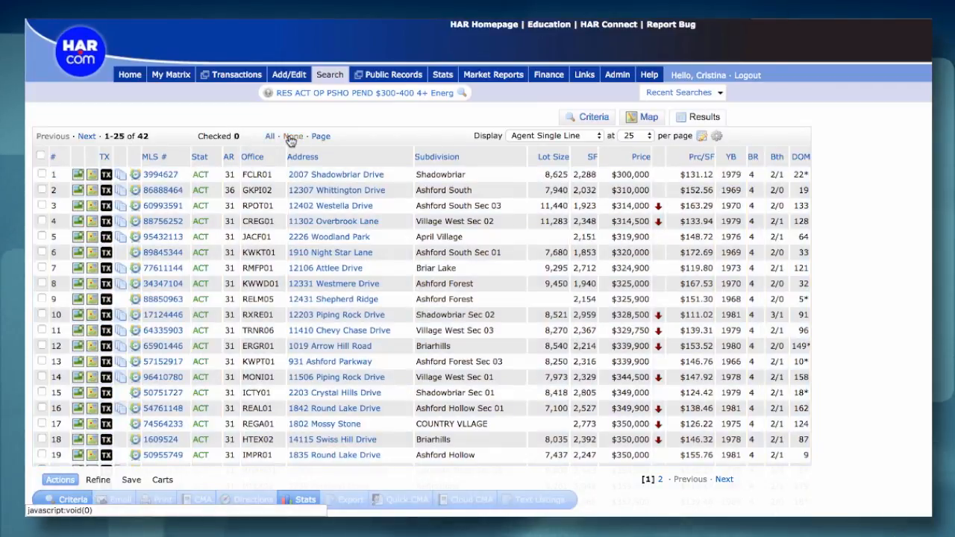
Check the current page's listings, extend the selection to all results, and leave every listing unchecked, including the first one
left_click(318, 137)
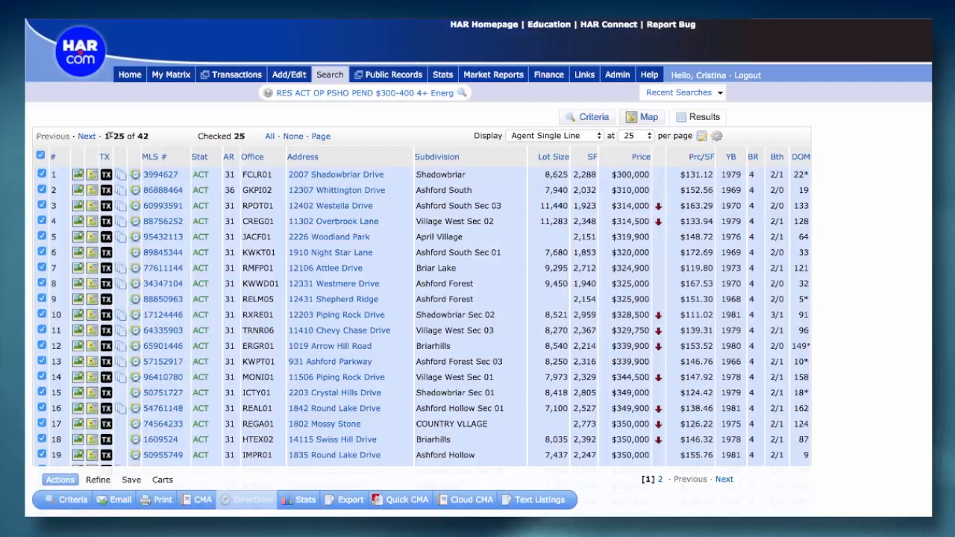
left_click(270, 137)
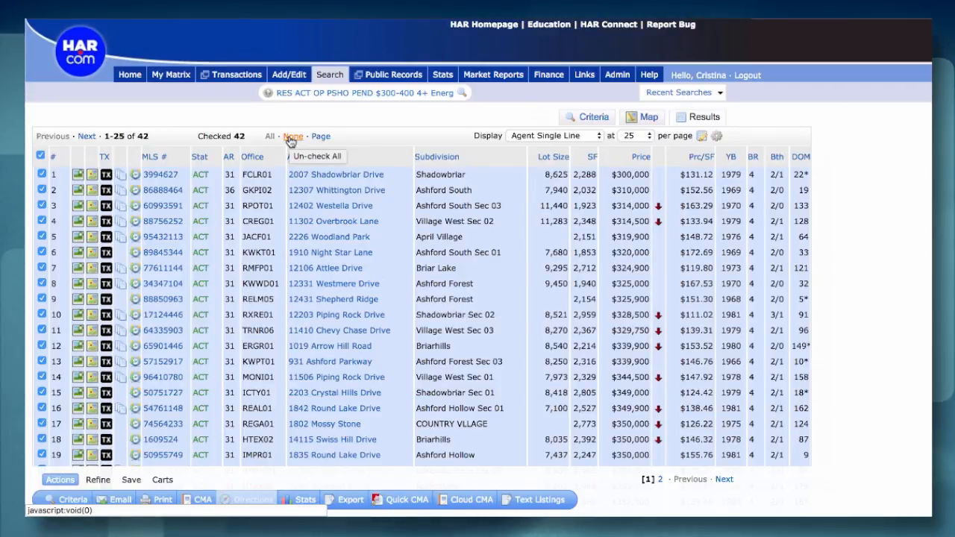
left_click(290, 137)
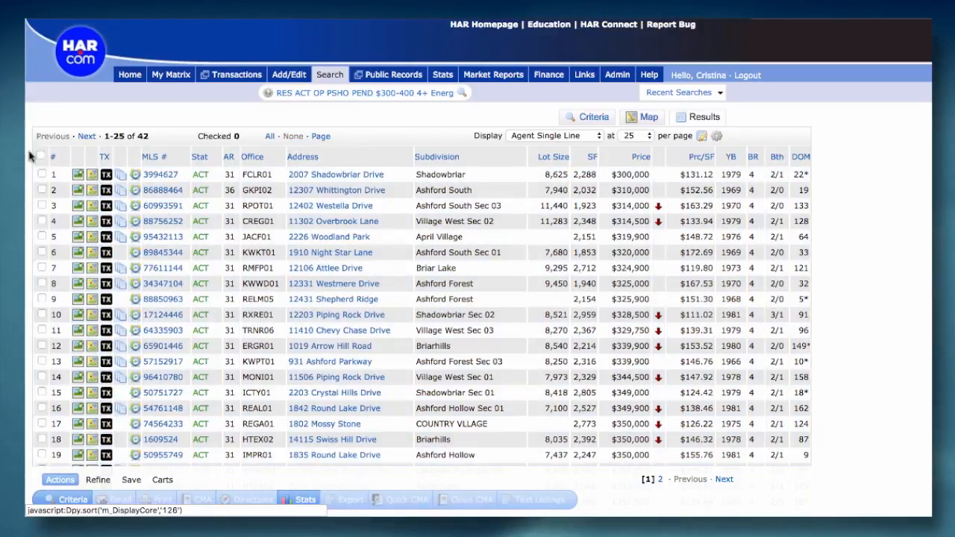
left_click(42, 175)
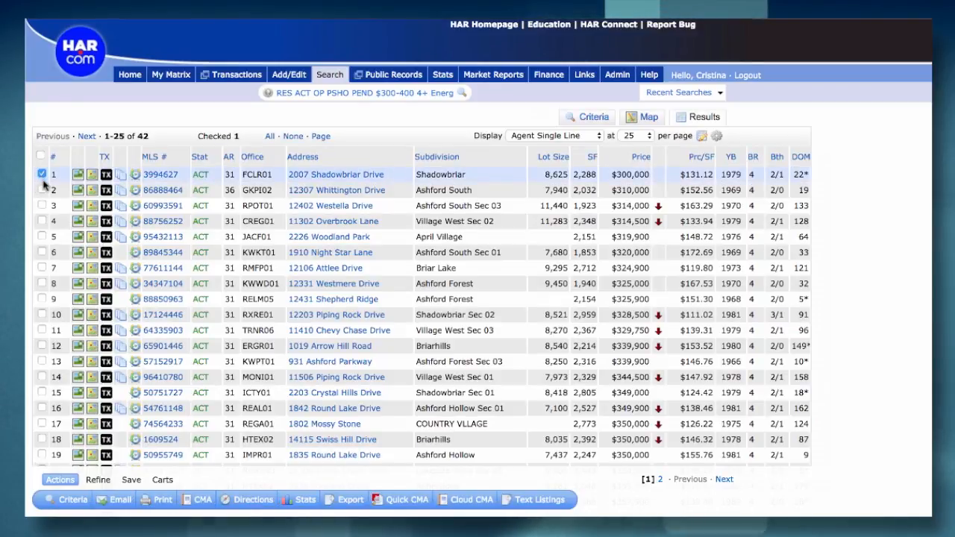
left_click(42, 175)
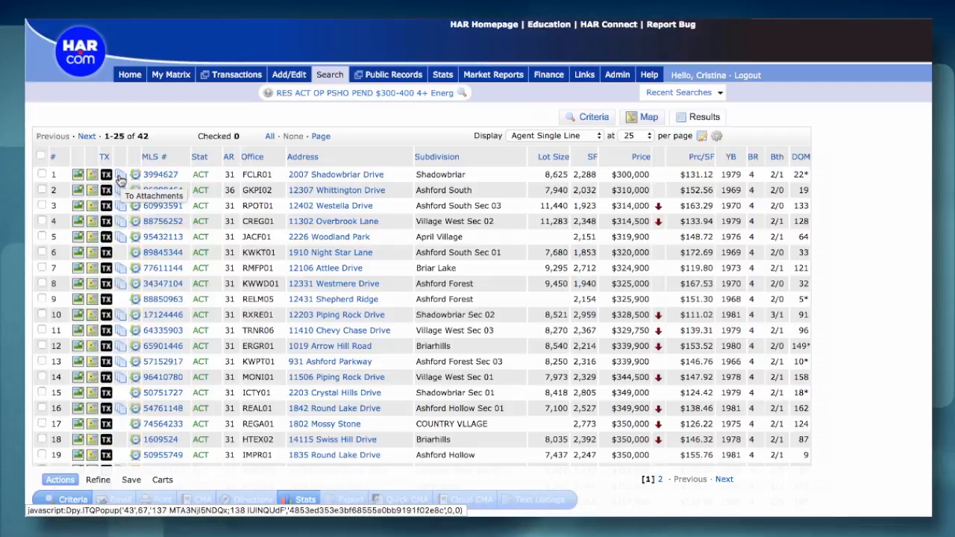
Open the first listing's Agent Full details, review them, and return to the Agent Single Line display
left_click(172, 180)
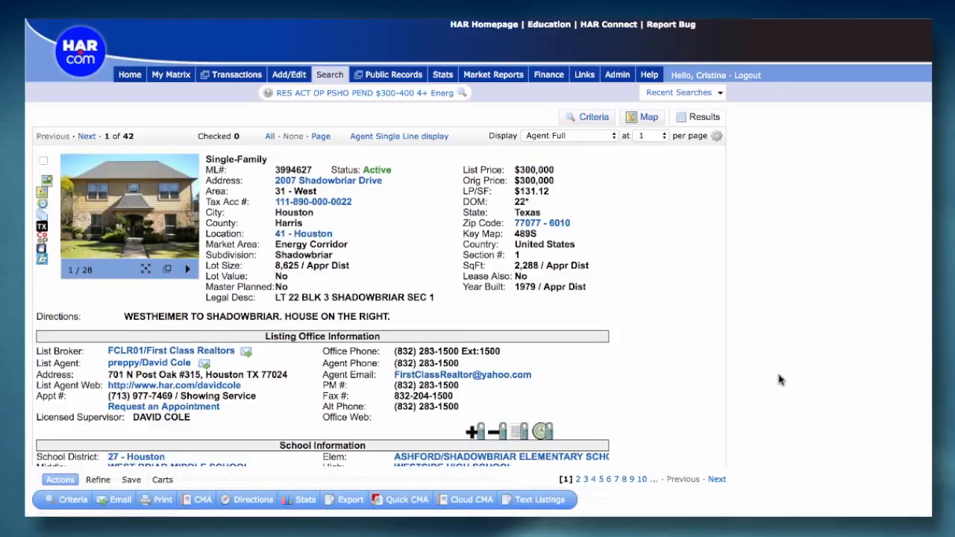
scroll(794, 384, "down", 5)
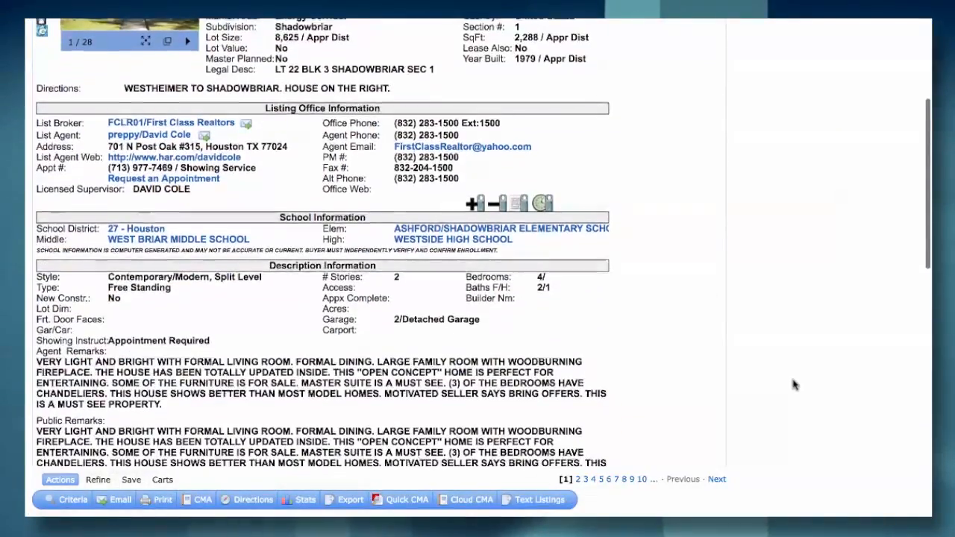
scroll(794, 384, "up", 3)
scroll(794, 385, "up", 2)
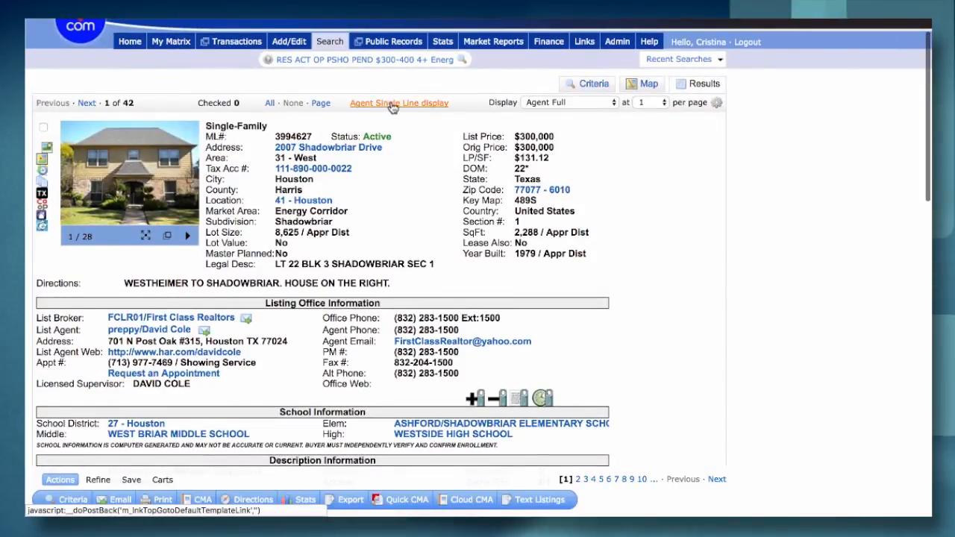
left_click(362, 107)
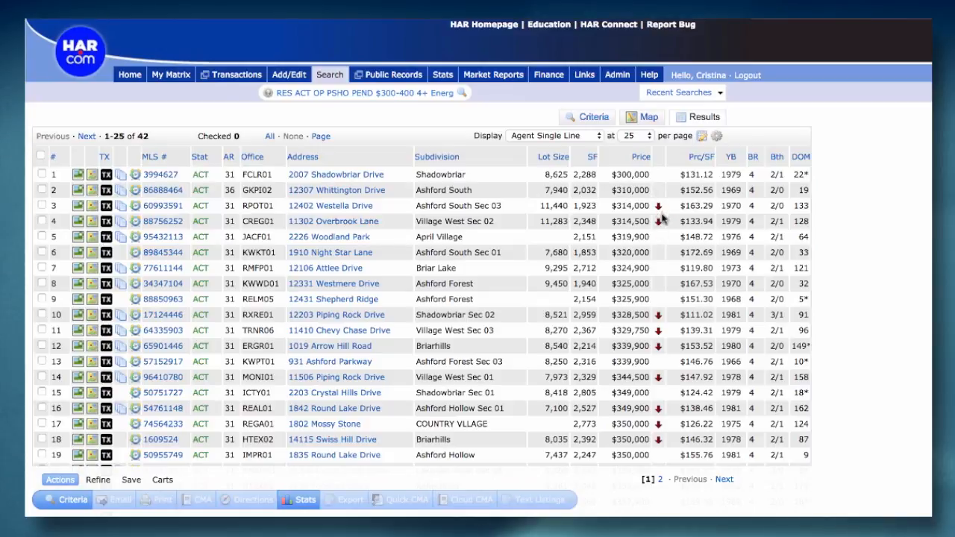
Look over the listings on the page and check the first four in the results
scroll(661, 173, "down", 3)
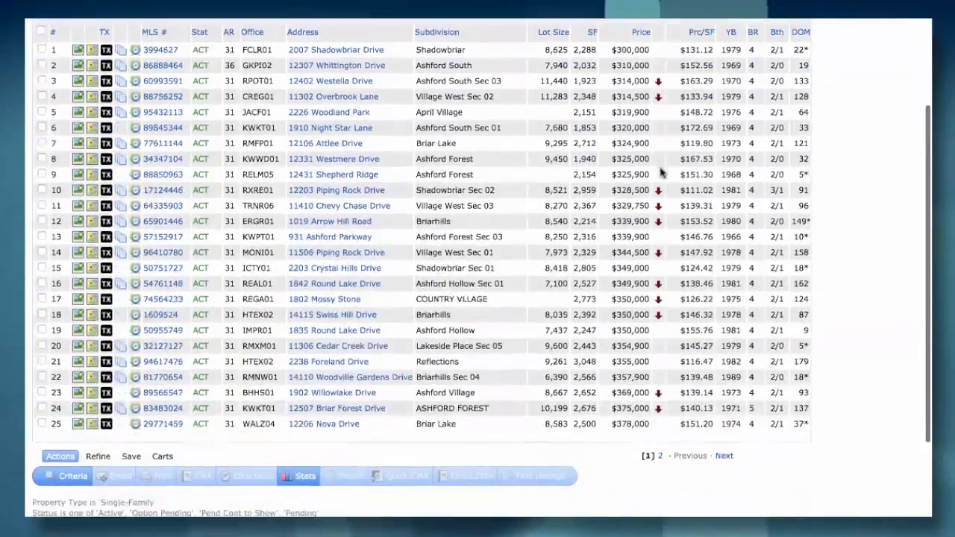
scroll(661, 173, "up", 2)
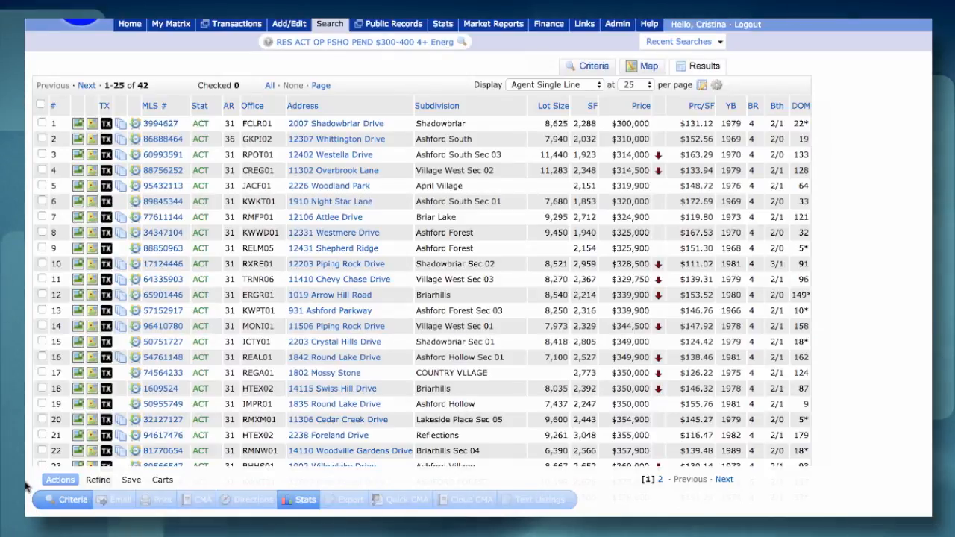
left_click(42, 123)
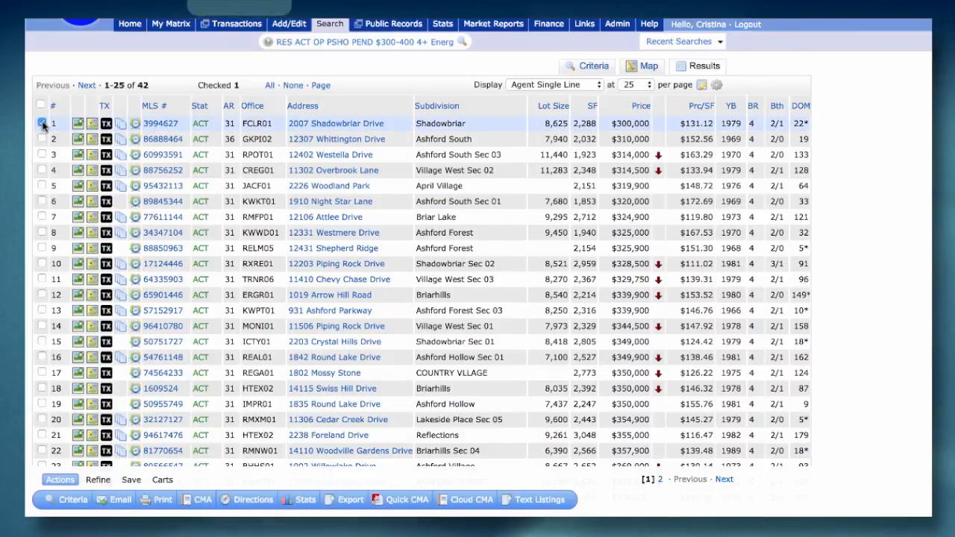
left_click(42, 139)
left_click(42, 155)
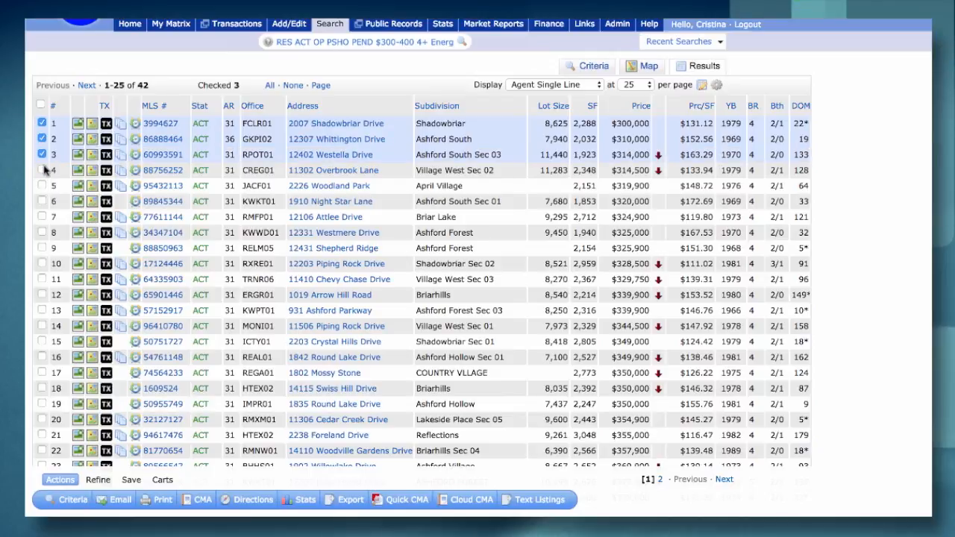
left_click(42, 171)
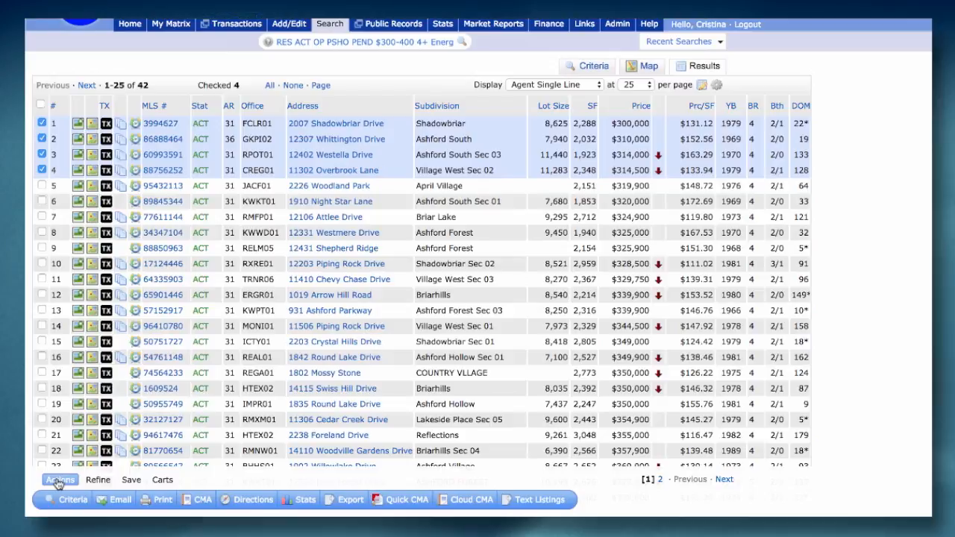
Narrow the results to the four checked listings and go back to Original Results
left_click(95, 482)
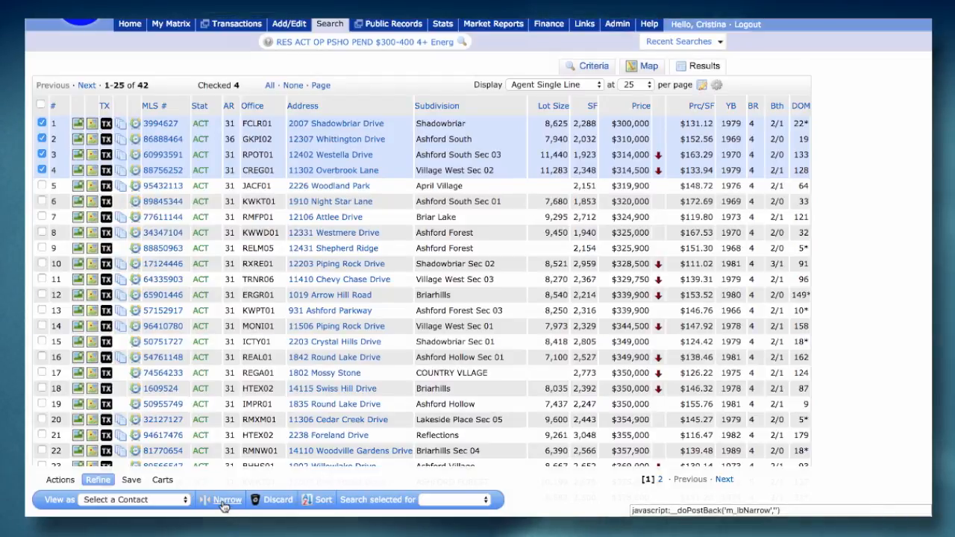
left_click(224, 500)
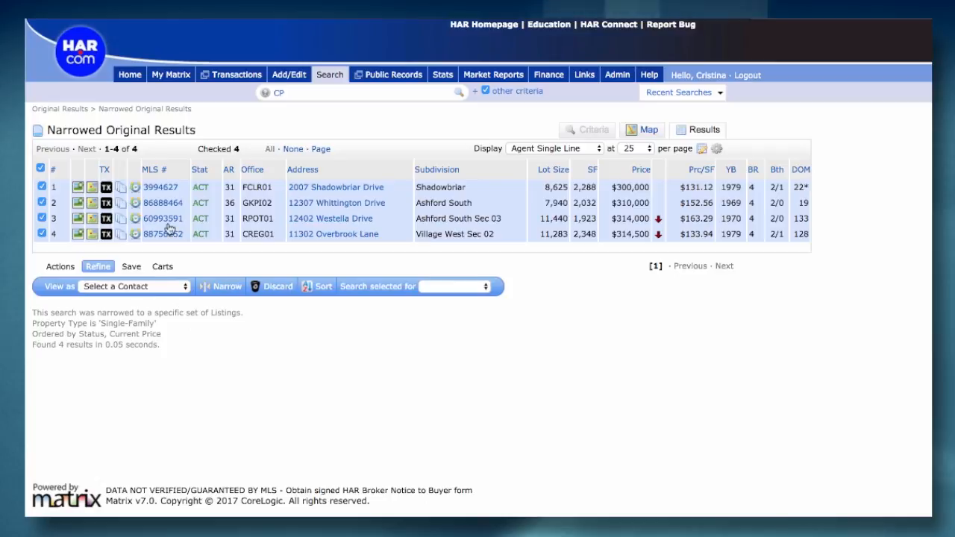
left_click(51, 110)
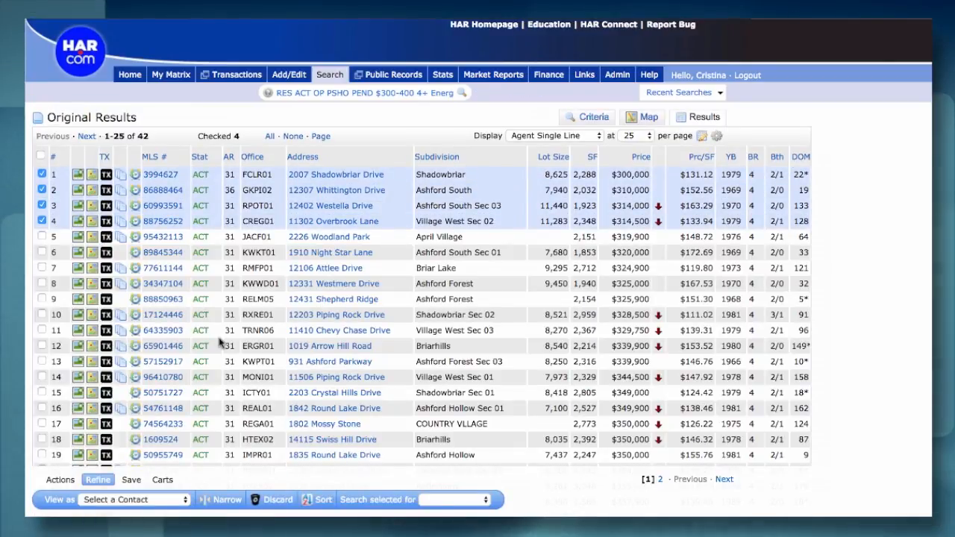
Discard the four checked listings from the results and restore them with Un-Discard
left_click(276, 499)
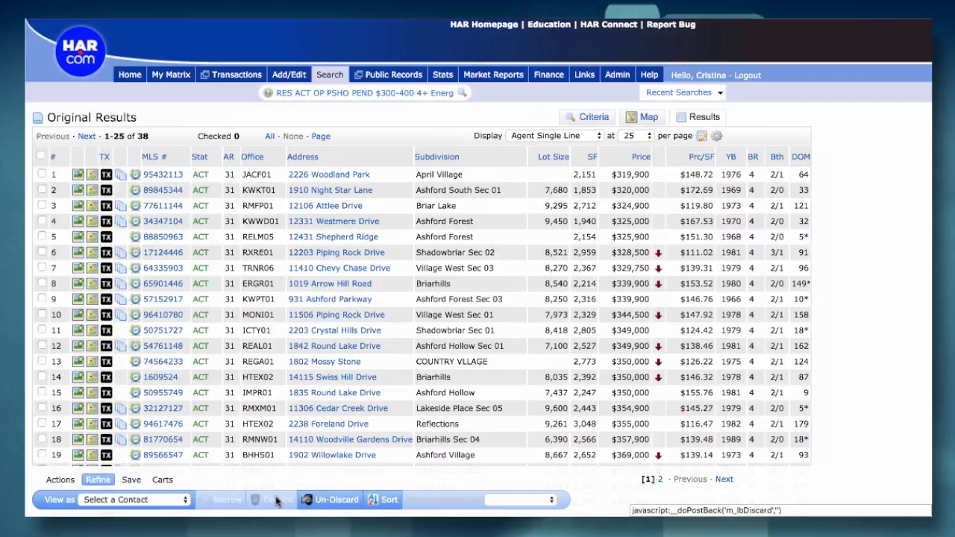
left_click(326, 499)
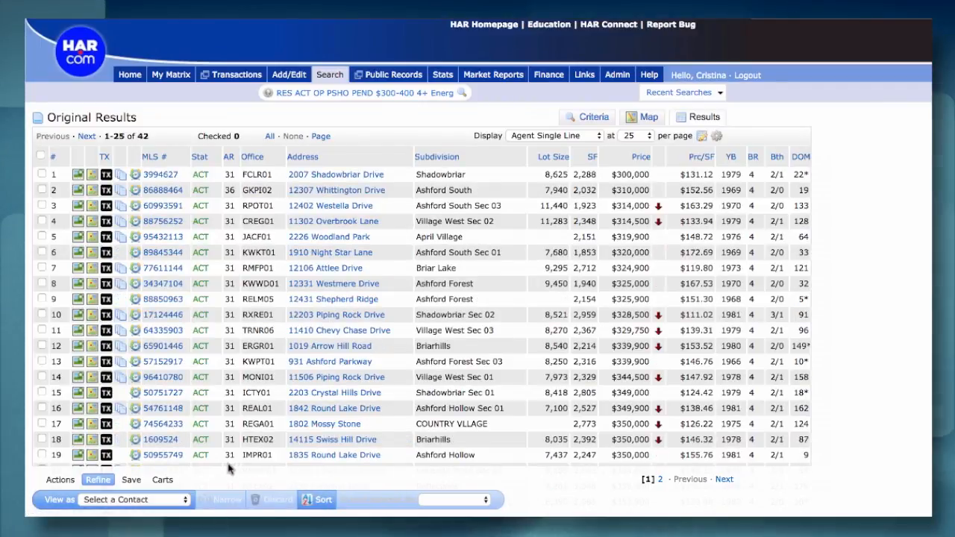
Open a new auto email for this search and review its recipient fields, welcome message and recurring message
left_click(127, 482)
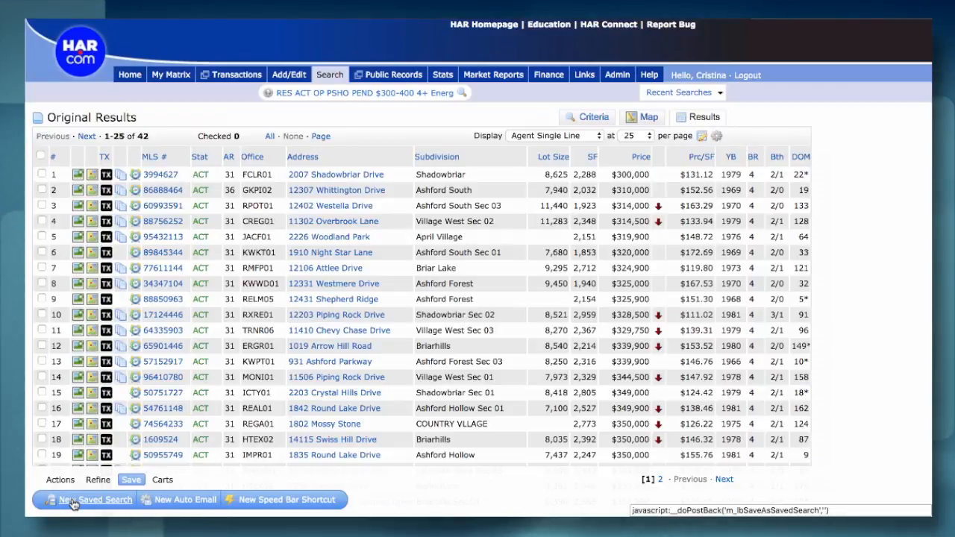
left_click(191, 505)
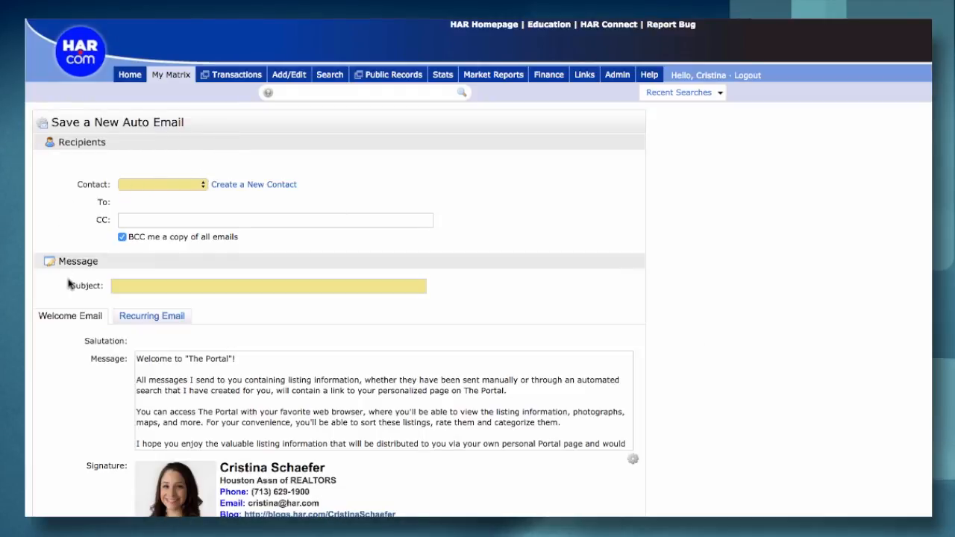
scroll(145, 207, "down", 2)
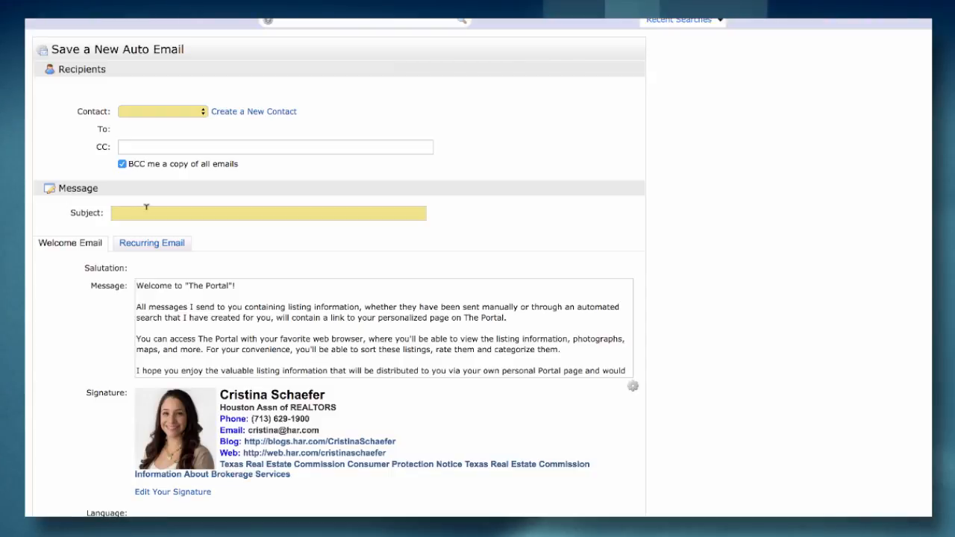
scroll(147, 207, "down", 5)
scroll(146, 207, "down", 1)
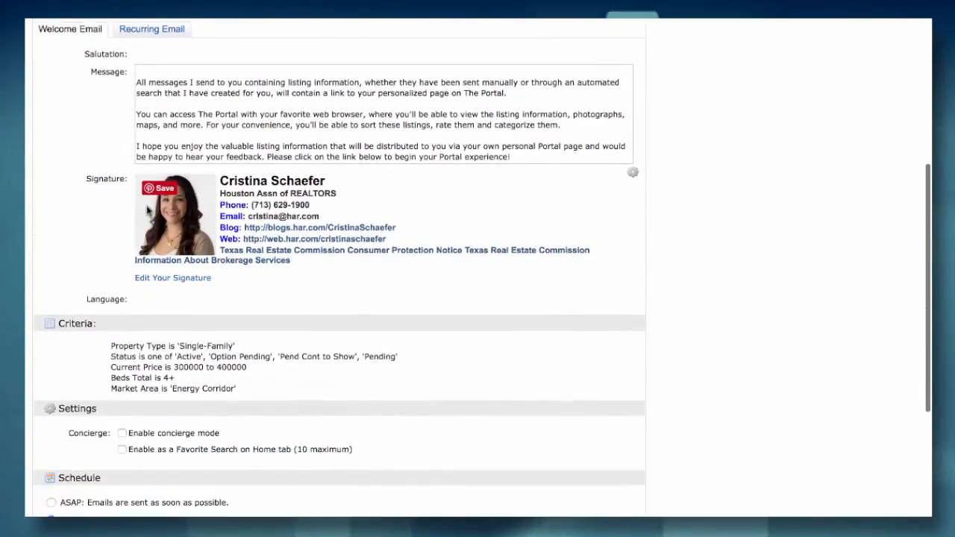
left_click(170, 30)
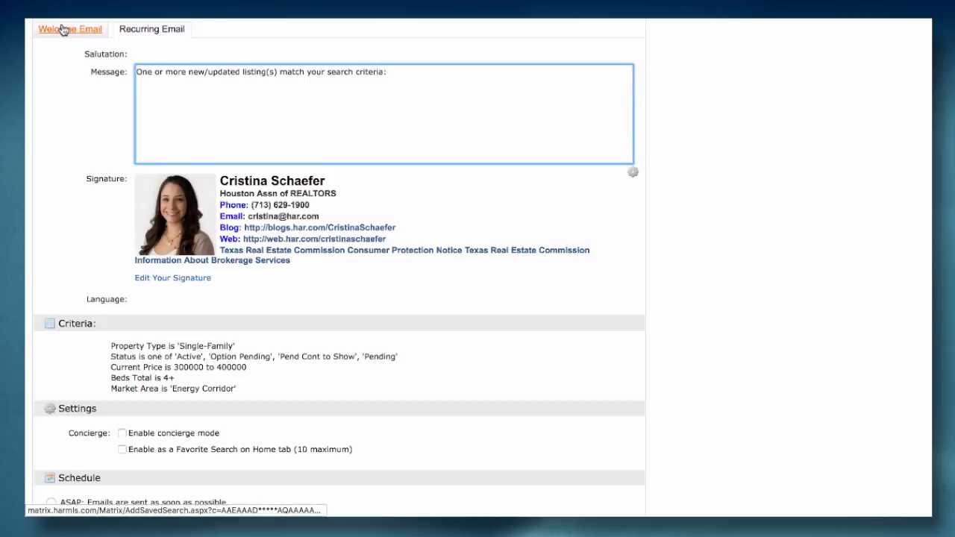
Review the auto email's criteria, concierge settings and schedule options, and return to the search results without saving
scroll(77, 305, "down", 5)
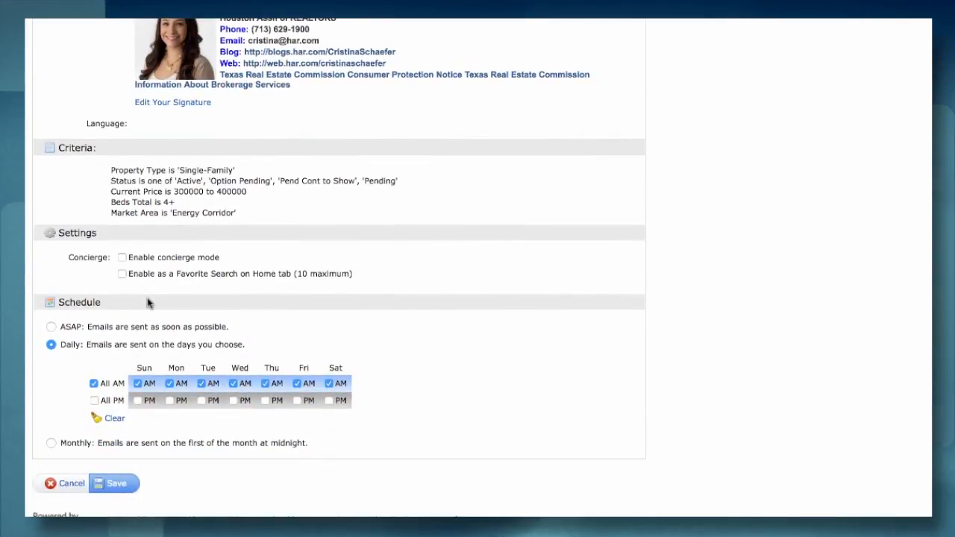
scroll(148, 302, "down", 1)
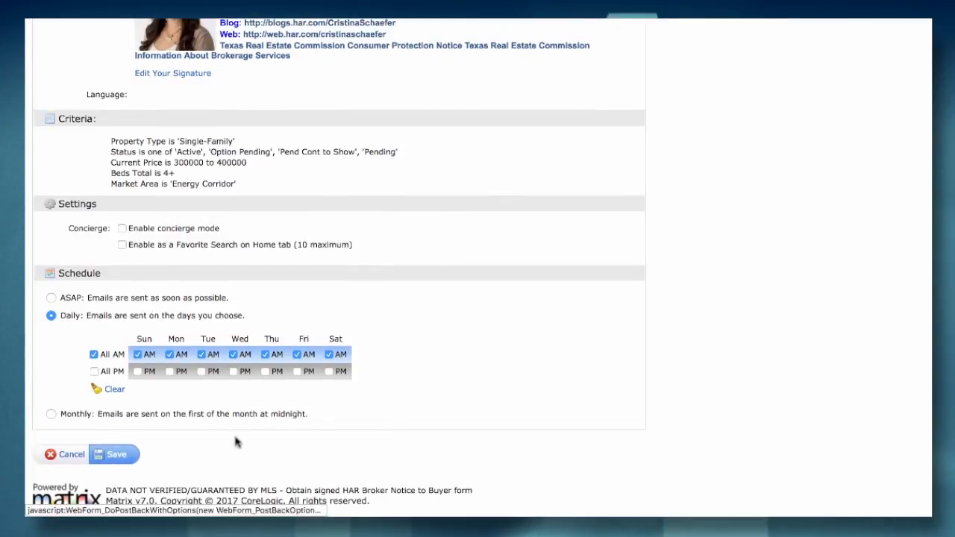
scroll(251, 452, "up", 6)
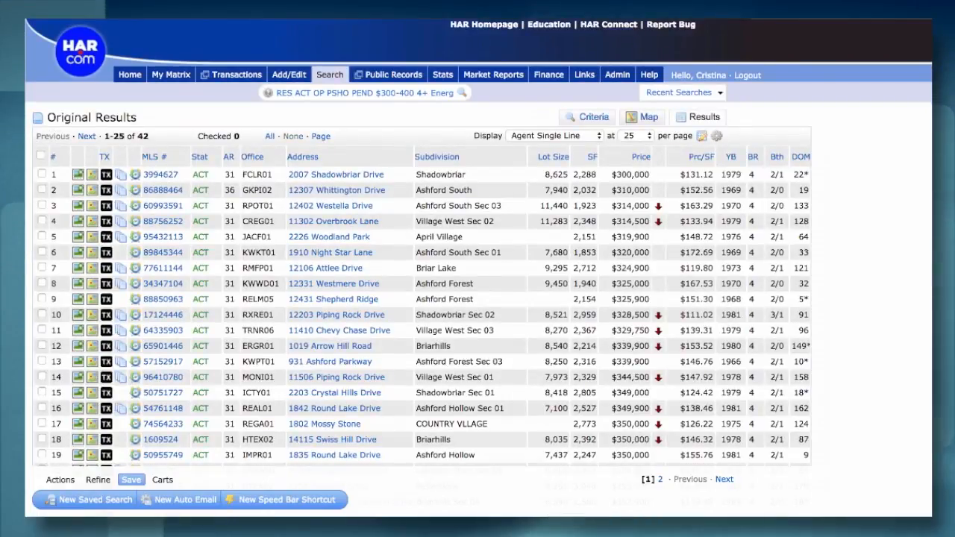
Check the first four listings in the results and add them to the last contact cart shown in the cart list
left_click(162, 480)
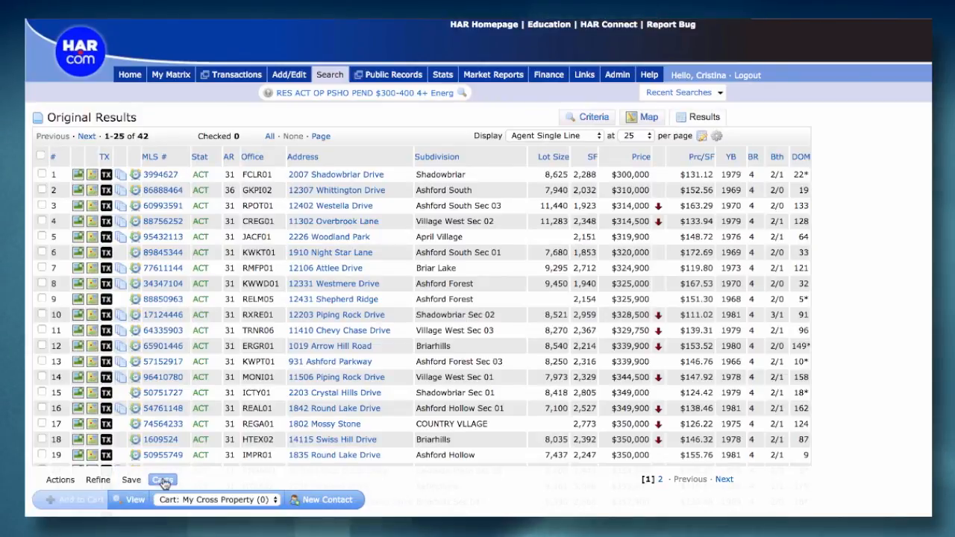
left_click(41, 175)
left_click(41, 191)
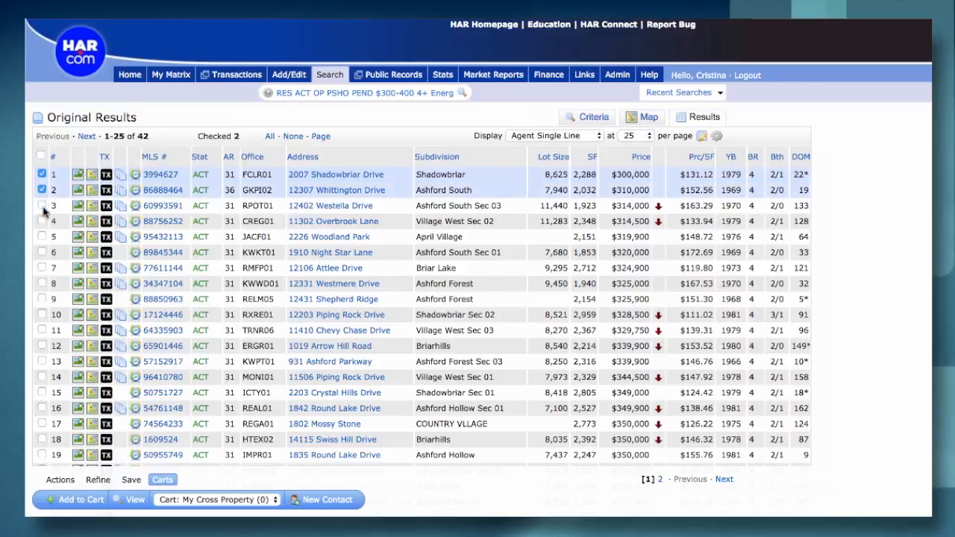
left_click(42, 206)
left_click(42, 220)
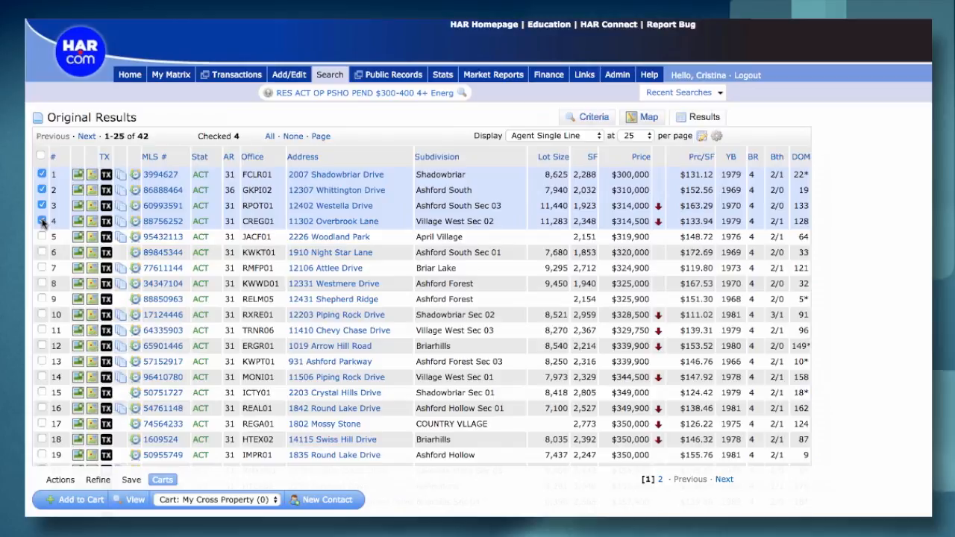
left_click(272, 500)
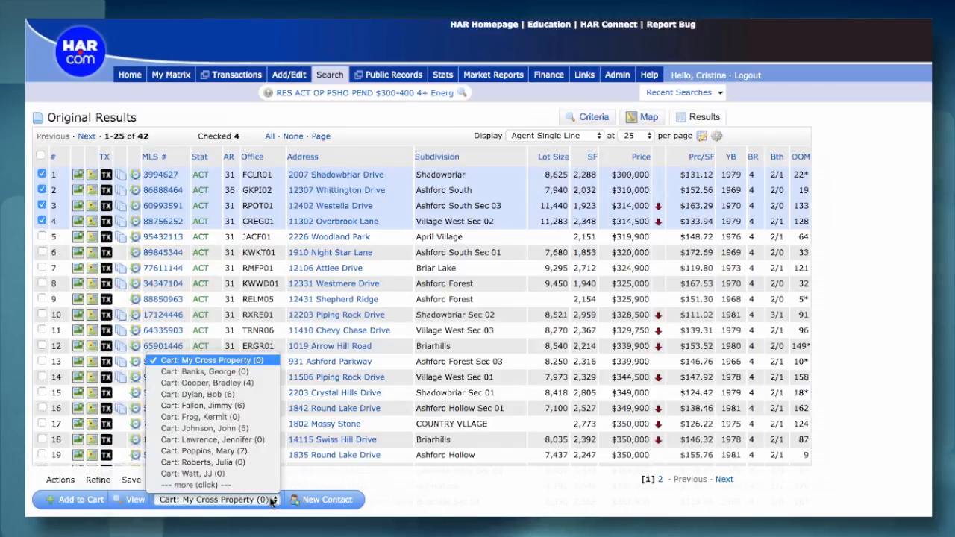
left_click(195, 474)
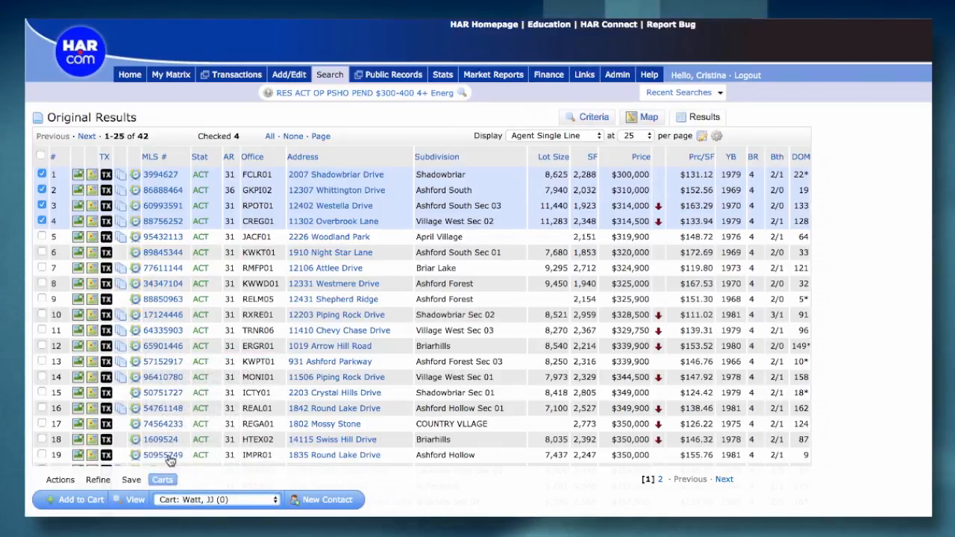
left_click(74, 504)
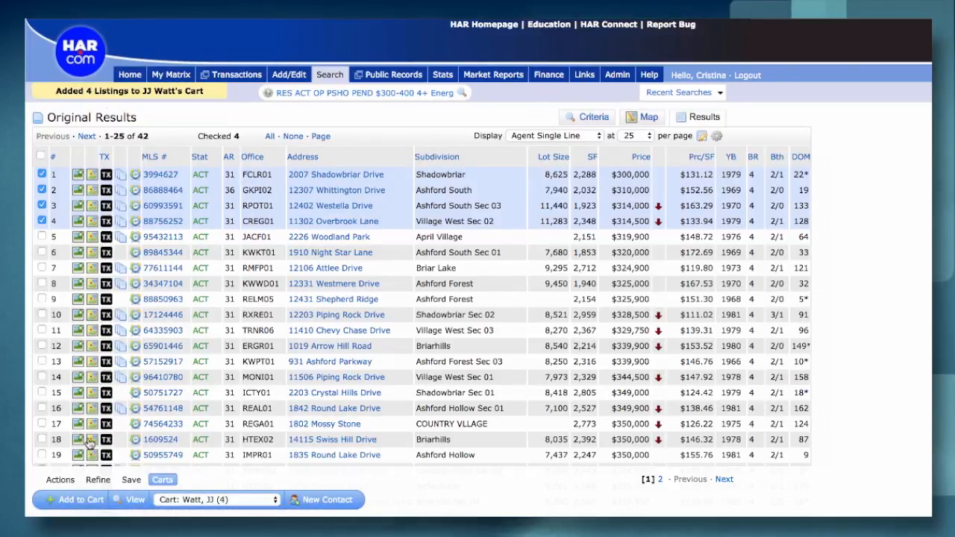
Clear all checked listings, then check listings 18 and 19 and add them to the same contact's cart
left_click(41, 154)
left_click(41, 155)
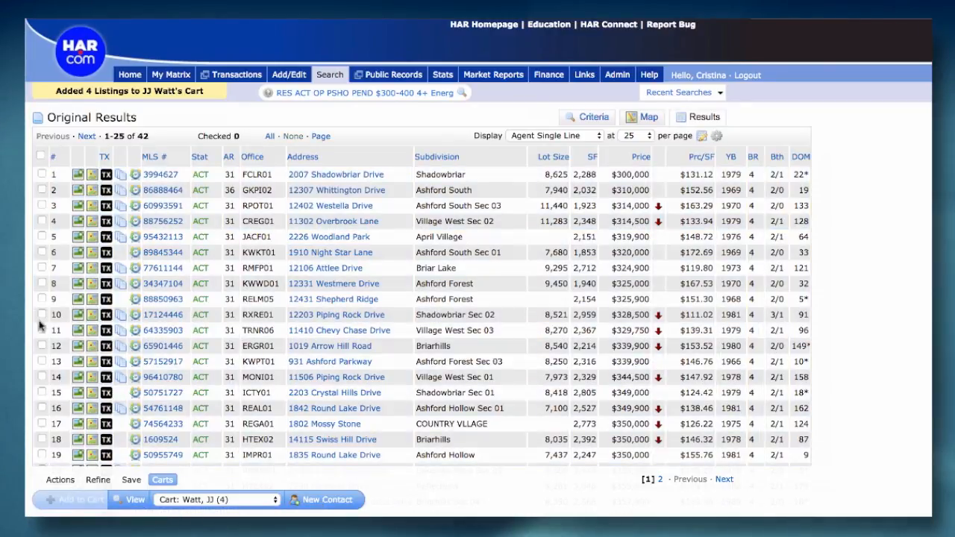
left_click(42, 455)
left_click(42, 439)
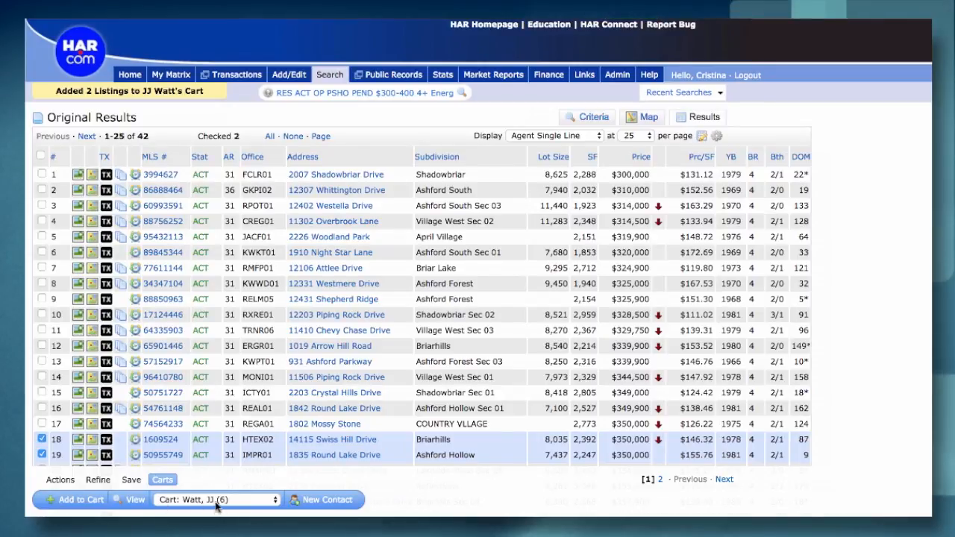
View the contact's cart, including the actions available for its checked listings, and remove all six listings from it
left_click(134, 500)
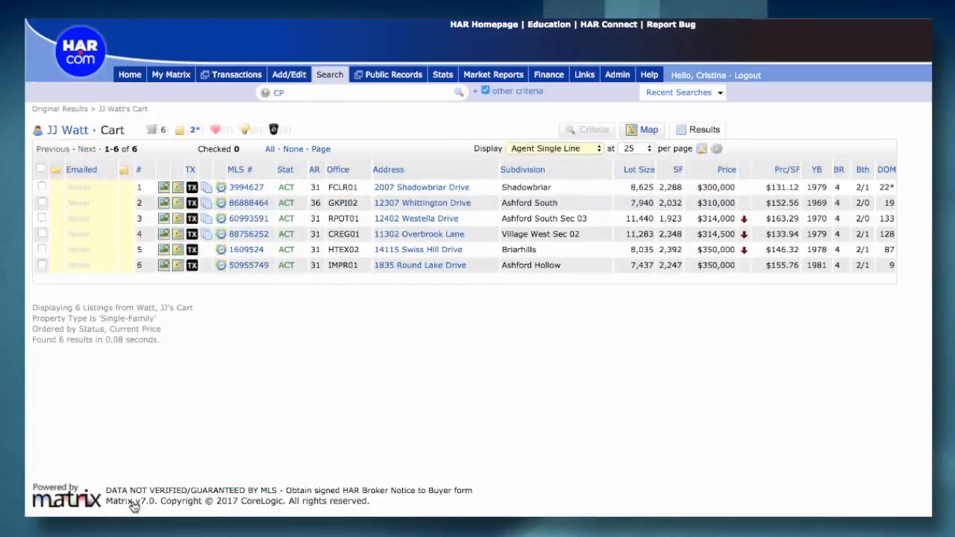
left_click(41, 170)
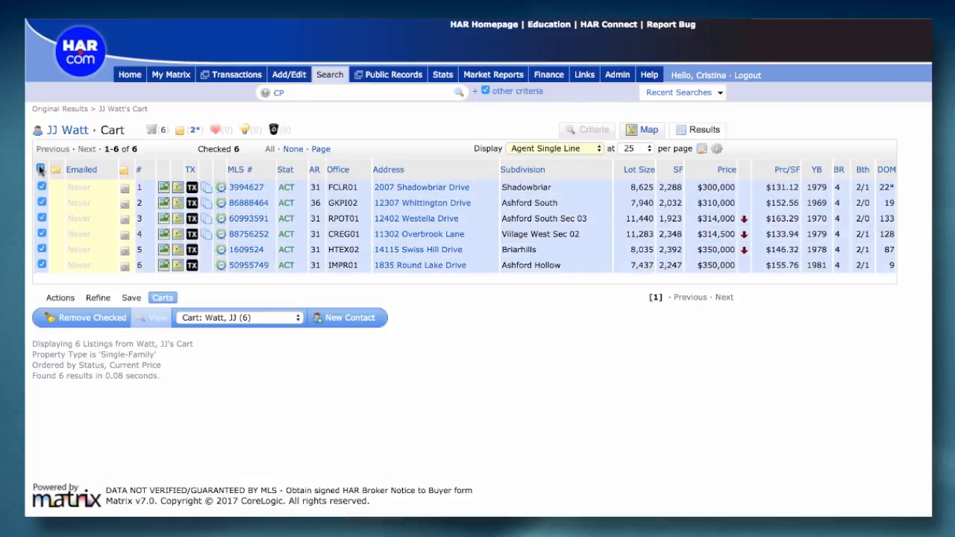
left_click(61, 299)
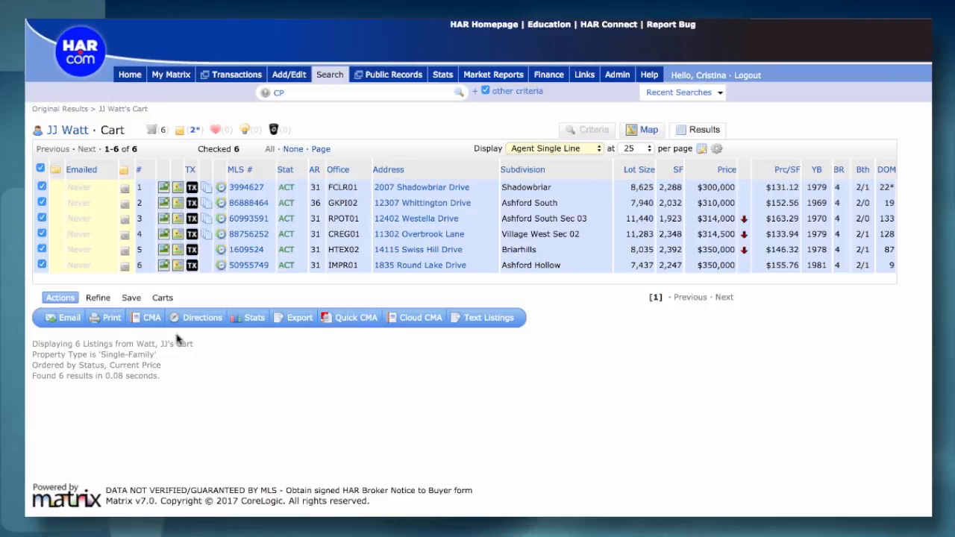
left_click(162, 298)
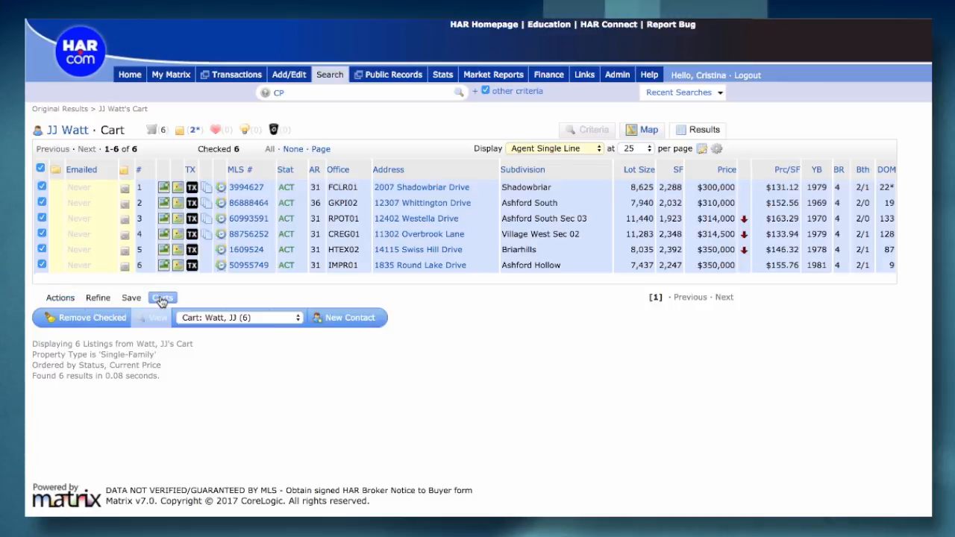
left_click(82, 320)
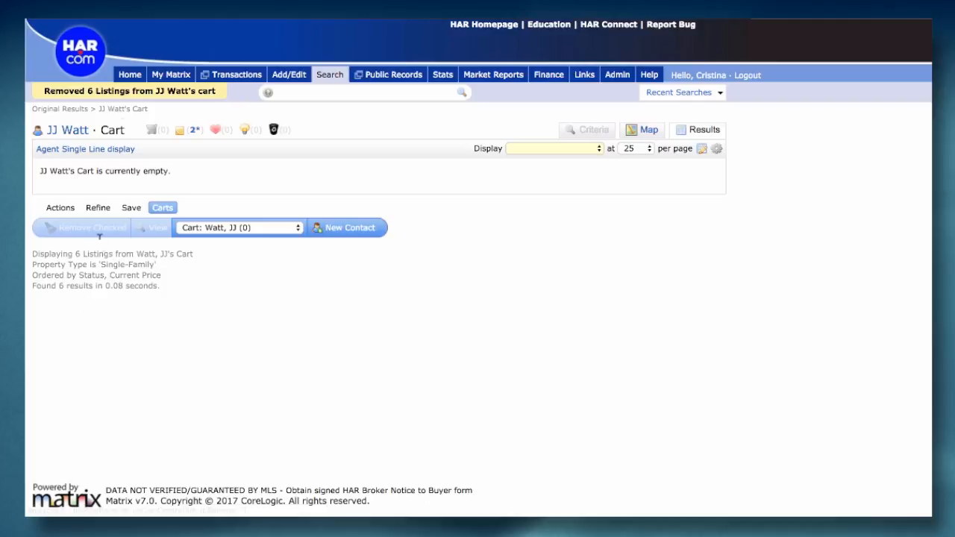